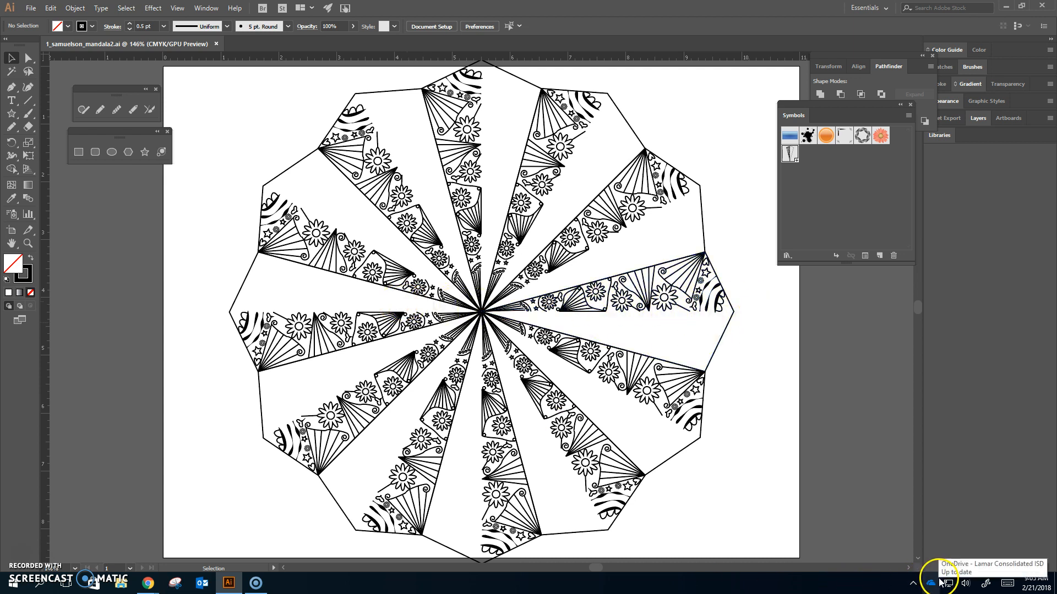
Open the pie piece symbol for editing and select the decorated left half without the wedge outline
{"action": "double_click", "coordinate": [790, 155]}
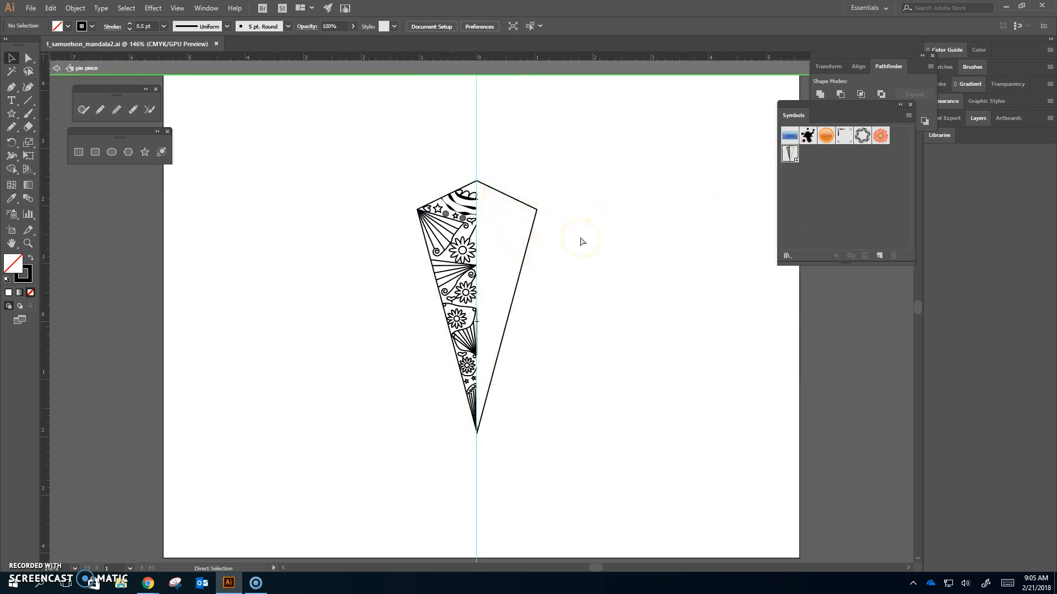
{"action": "key", "text": "ctrl+plus"}
{"action": "left_click", "coordinate": [529, 198]}
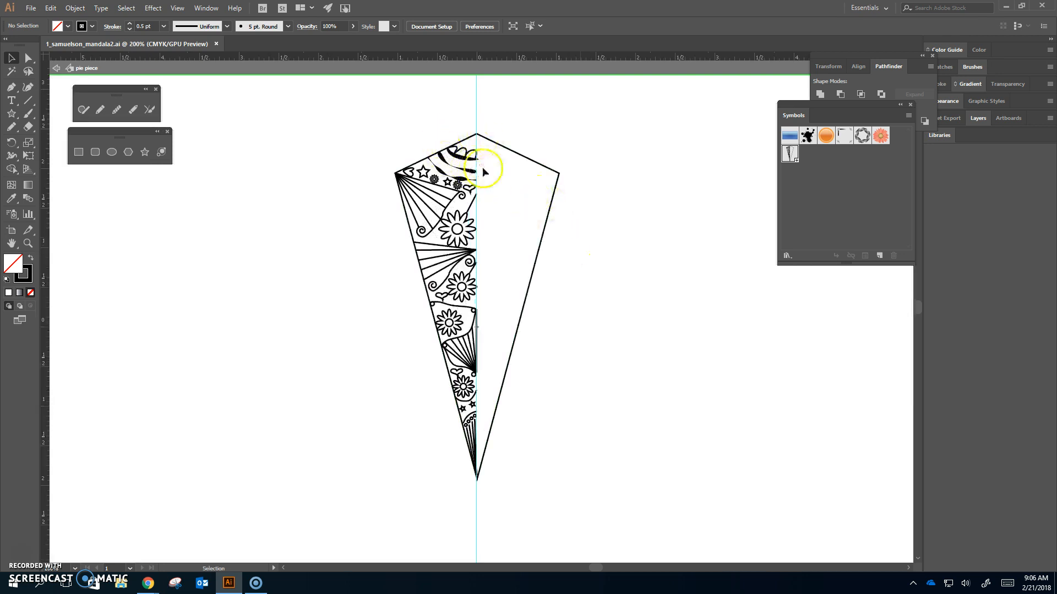
{"action": "left_click_drag", "start_coordinate": [380, 148], "coordinate": [495, 456]}
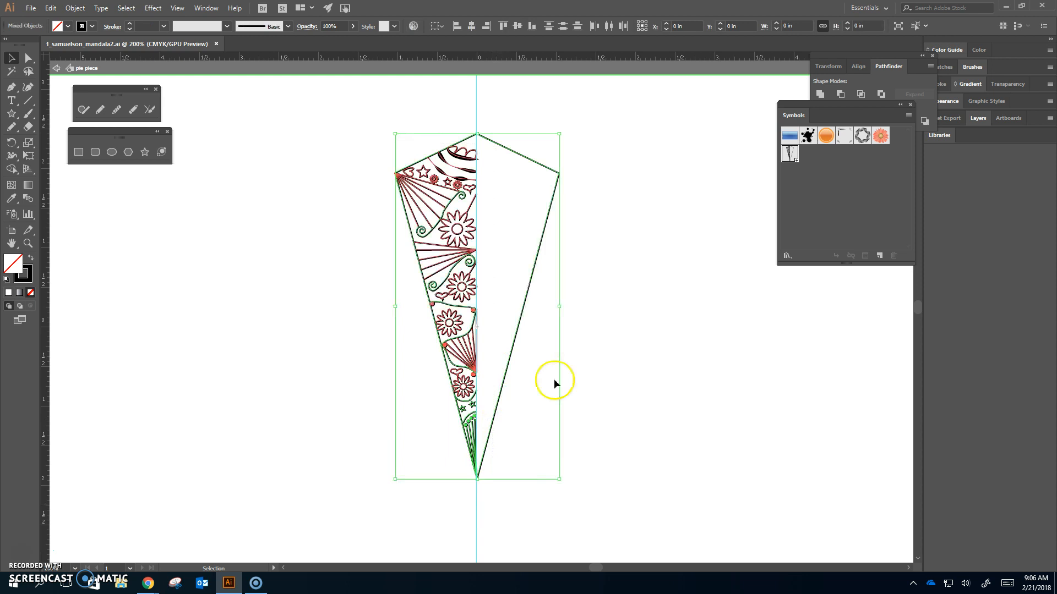
{"action": "left_click", "coordinate": [543, 164], "text": "shift"}
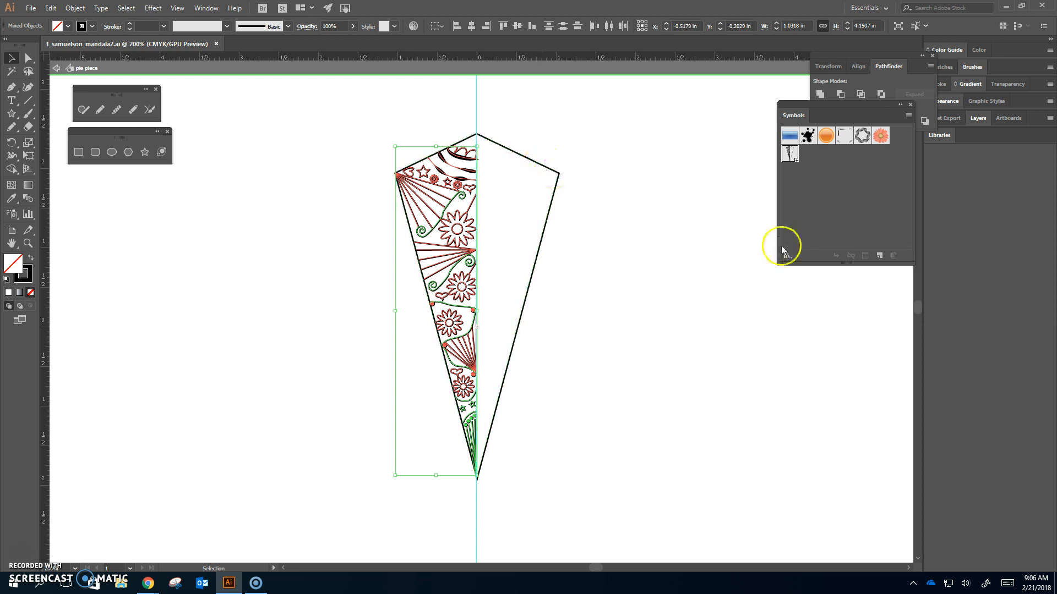
Reflect the selected artwork across the vertical axis as a copy
{"action": "left_click", "coordinate": [83, 8]}
{"action": "mouse_move", "coordinate": [138, 21]}
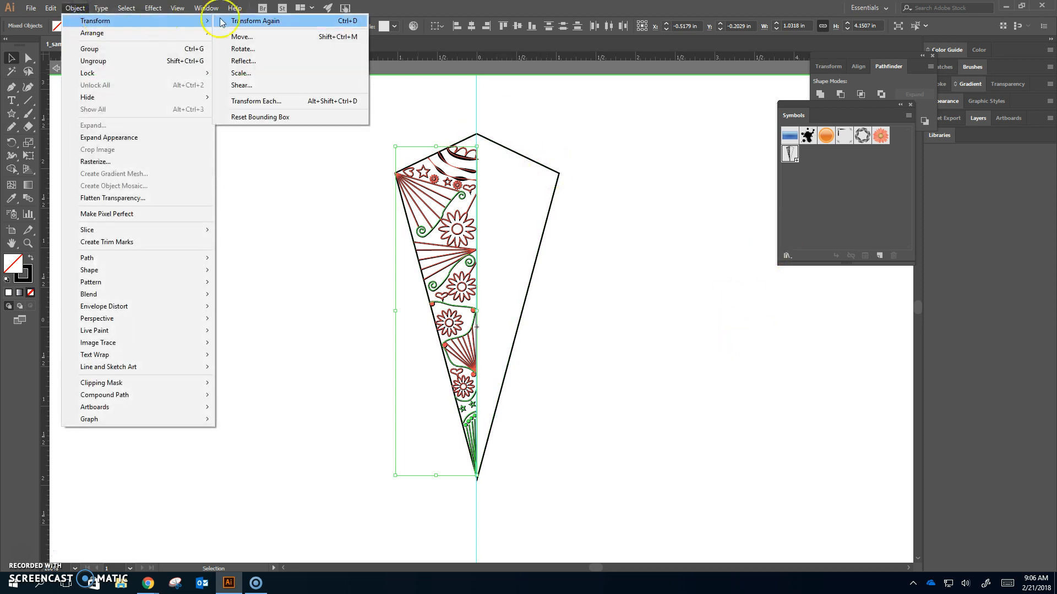
{"action": "left_click", "coordinate": [269, 62]}
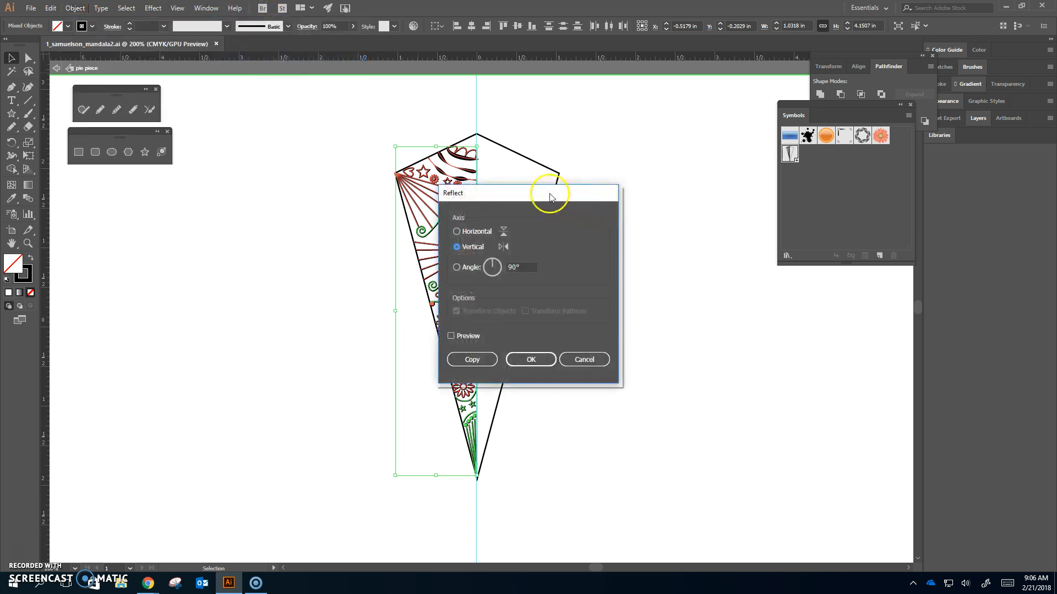
{"action": "left_click_drag", "start_coordinate": [549, 194], "coordinate": [694, 160]}
{"action": "left_click", "coordinate": [611, 331]}
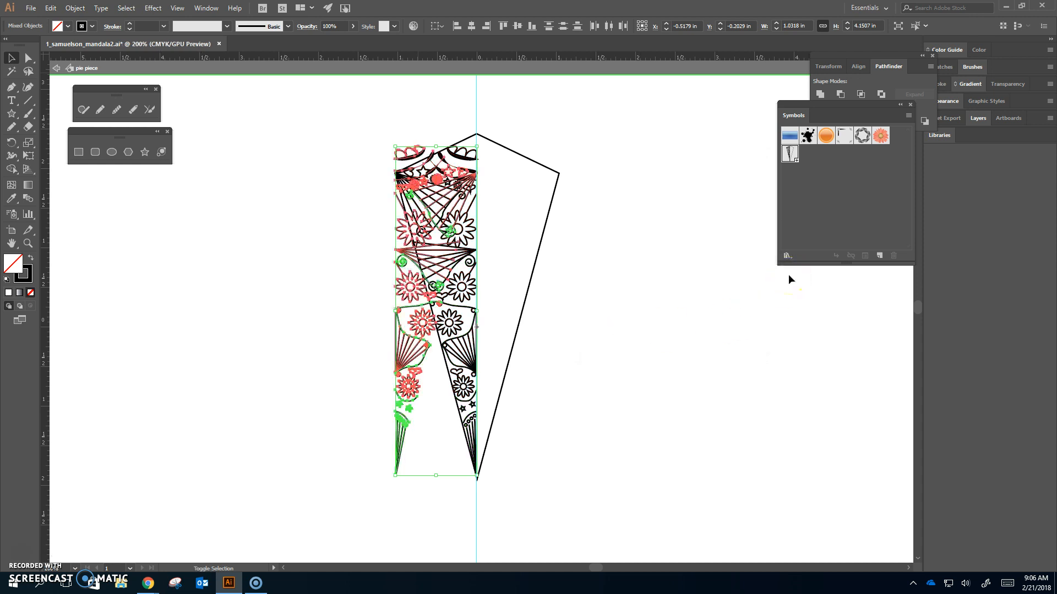
Nudge the reflected copy right to X about 0.51 in, so its inner edge meets the wedge's vertical centre guide
{"action": "key", "text": "shift+Right"}
{"action": "key", "text": "shift+Right"}
{"action": "key", "text": "shift+Right"}
{"action": "key", "text": "shift+Right"}
{"action": "key", "text": "shift+Right"}
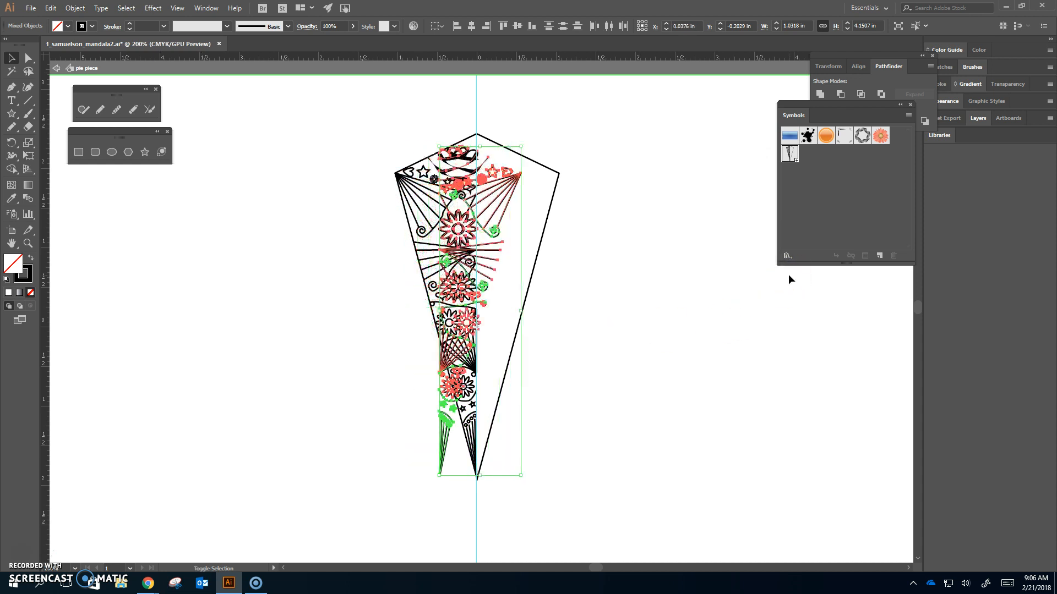
{"action": "key", "text": "shift+Right"}
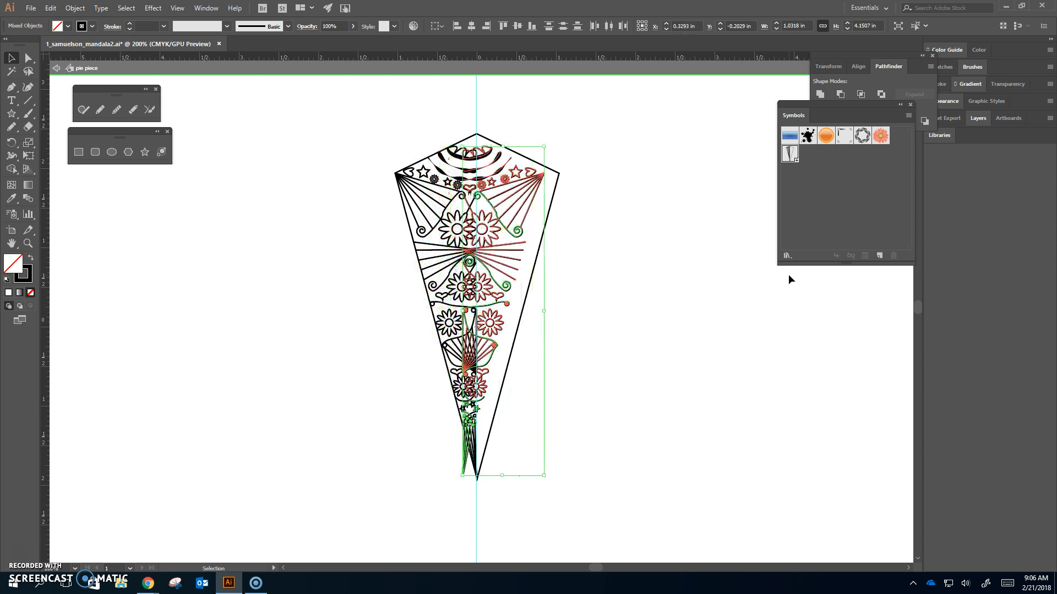
{"action": "key", "text": "Right"}
{"action": "key", "text": "Right"}
{"action": "key", "text": "Right"}
{"action": "key", "text": "Right"}
{"action": "key", "text": "Right"}
{"action": "key", "text": "Right"}
{"action": "key", "text": "Right"}
{"action": "key", "text": "Right"}
{"action": "key", "text": "Right"}
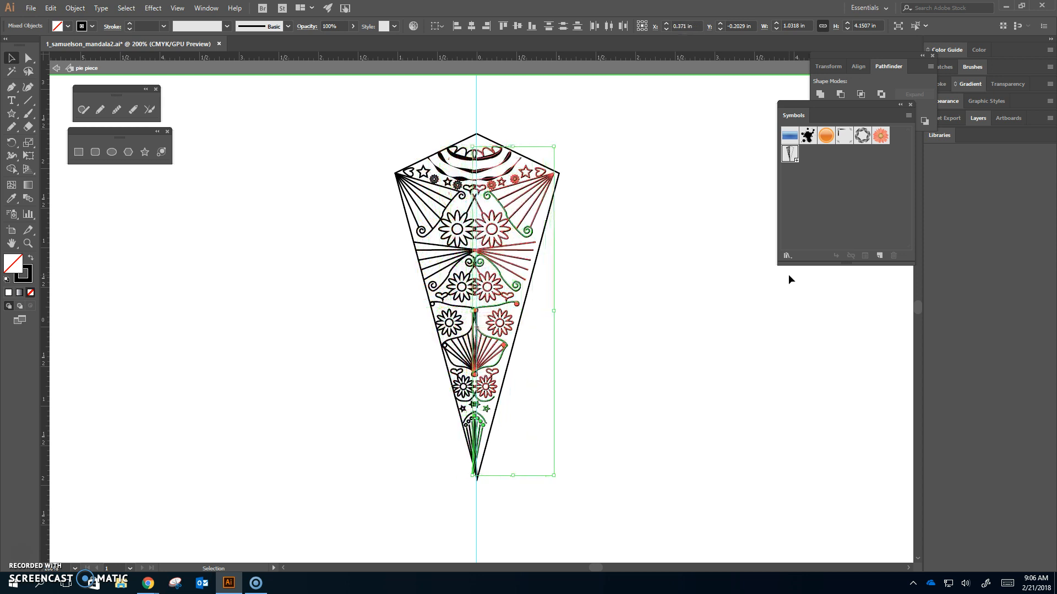
{"action": "key", "text": "Right"}
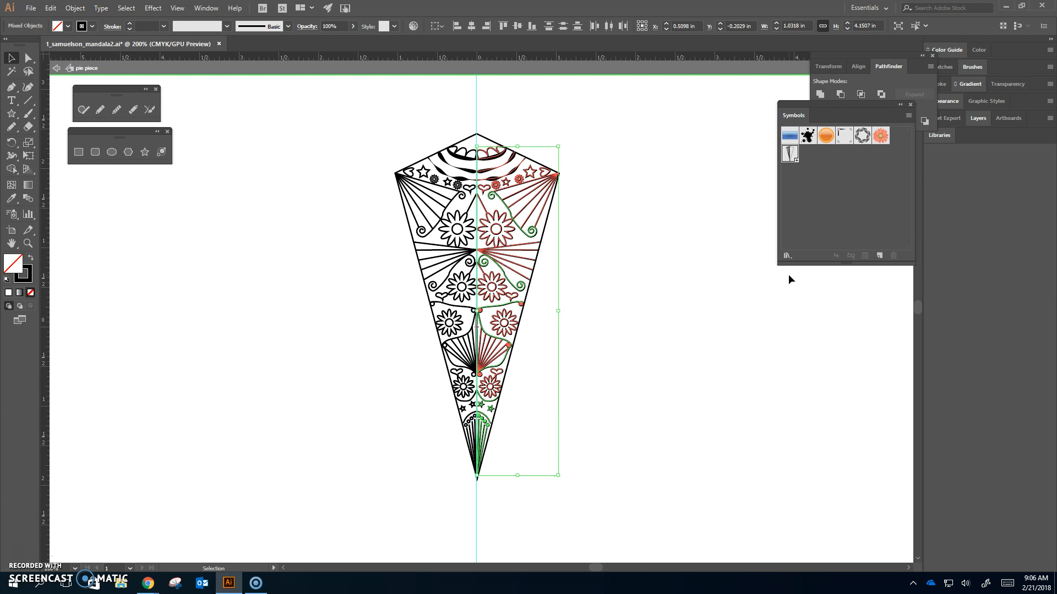
Examine how the two halves meet along the centre guide up close, testing one nudge right and back
{"action": "key", "text": "a"}
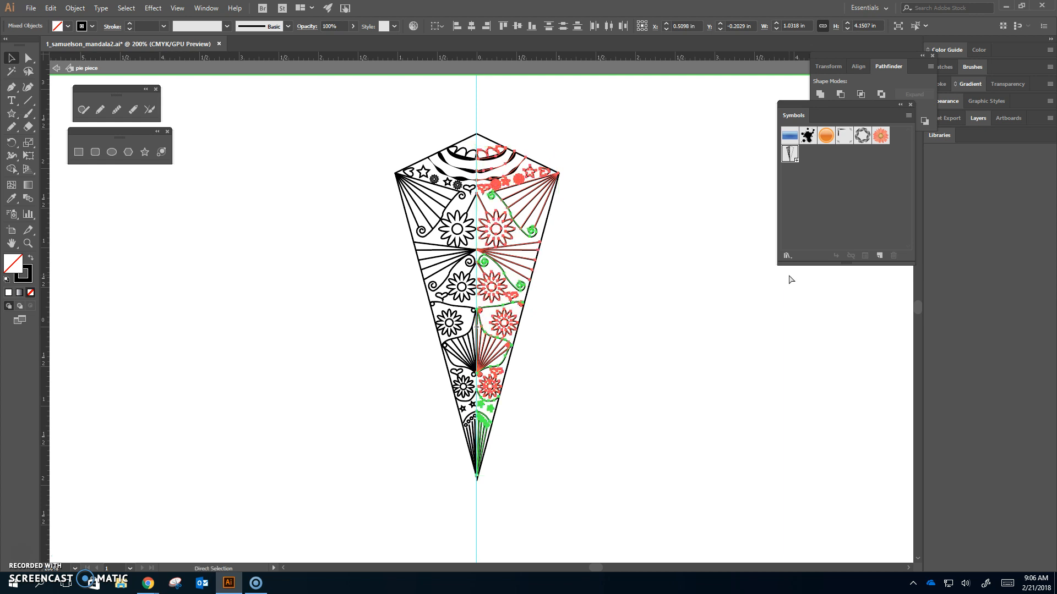
{"action": "key", "text": "ctrl+plus"}
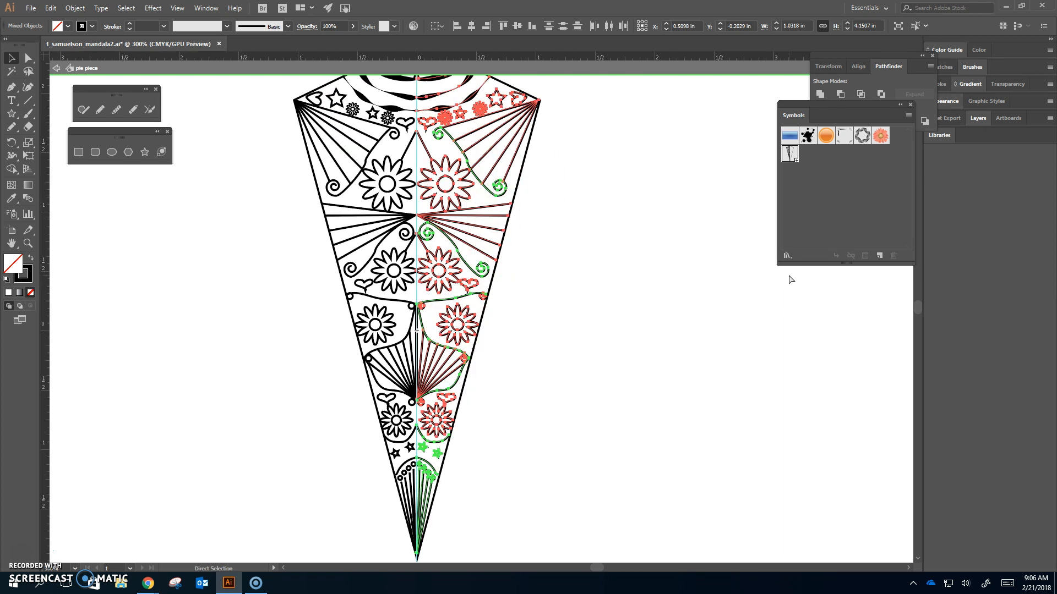
{"action": "key", "text": "ctrl+plus"}
{"action": "left_click", "coordinate": [789, 258]}
{"action": "scroll", "coordinate": [800, 354], "scroll_direction": "down", "scroll_amount": 3}
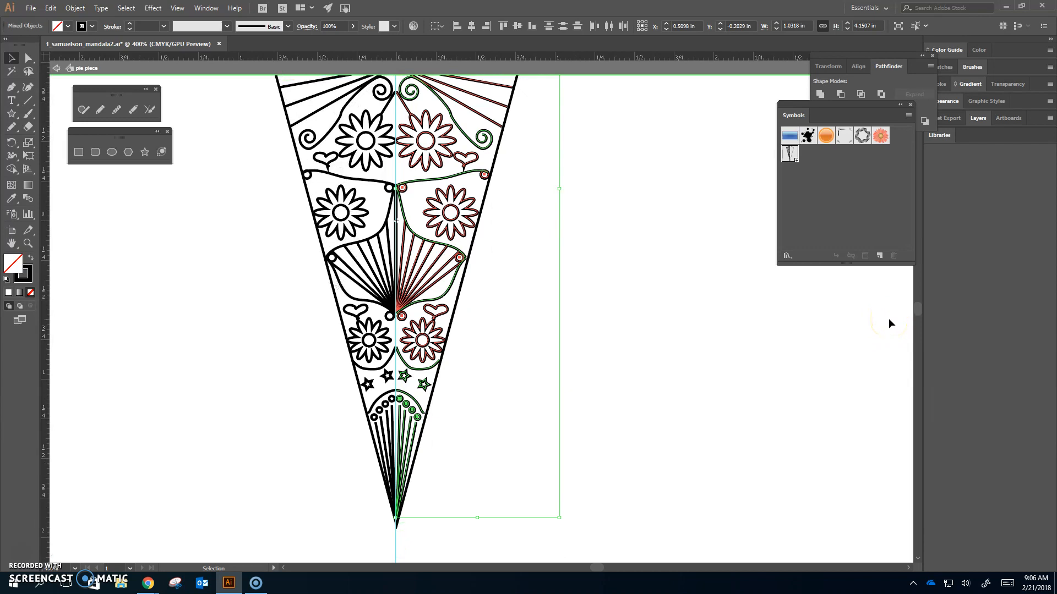
{"action": "key", "text": "Right"}
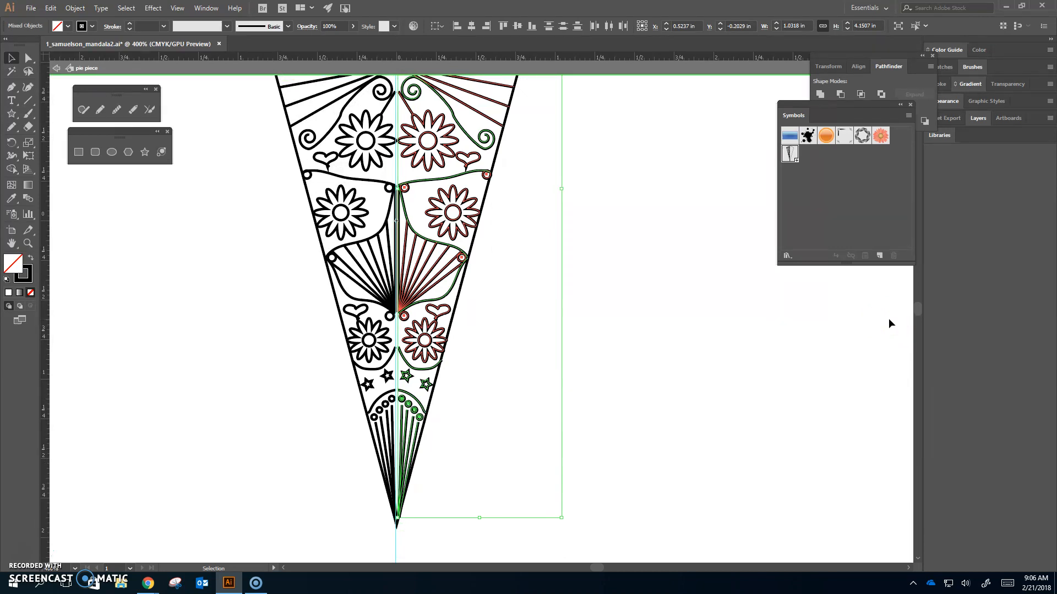
{"action": "key", "text": "Left"}
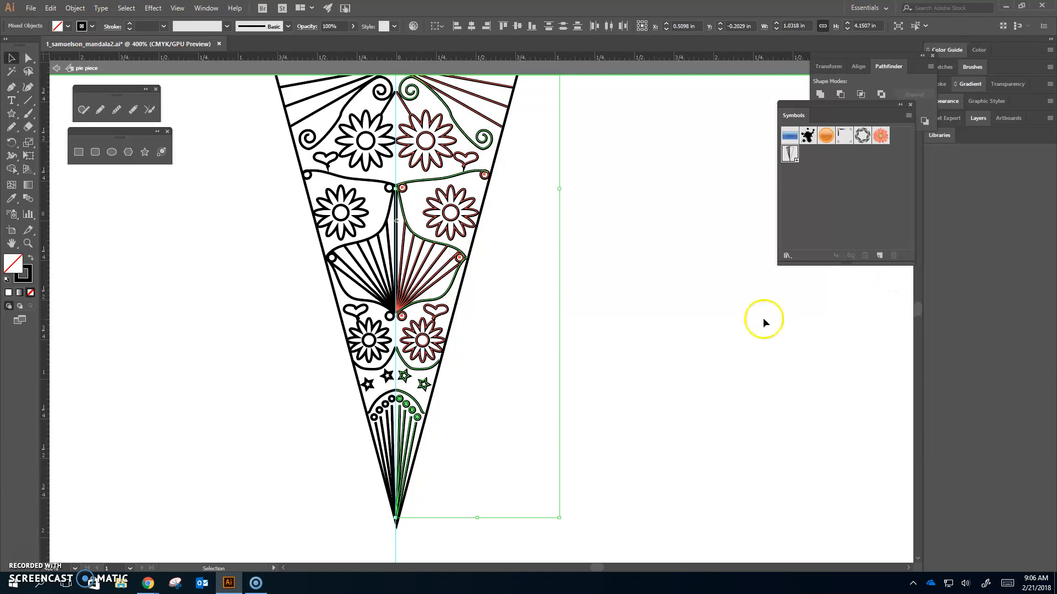
{"action": "left_click", "coordinate": [674, 393]}
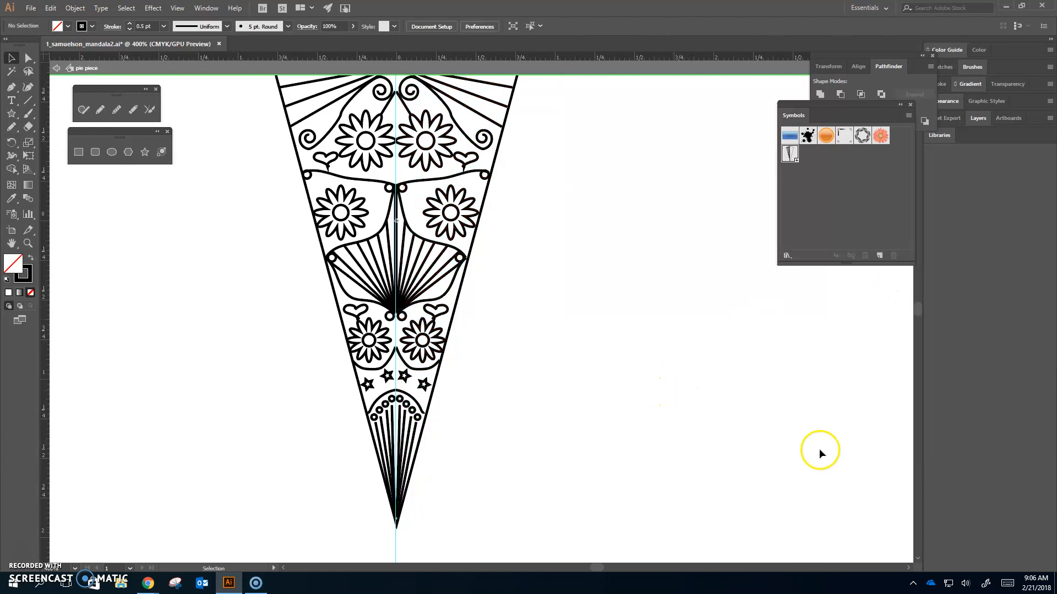
{"action": "scroll", "coordinate": [764, 419], "scroll_direction": "up", "scroll_amount": 10}
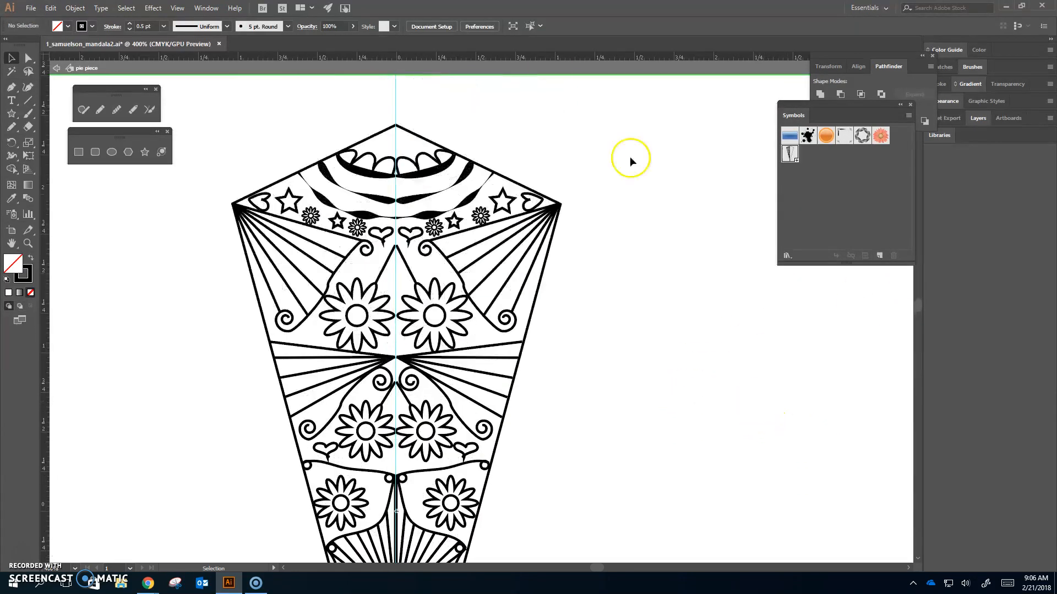
Exit symbol editing to return to the full mandala and save the document
{"action": "left_click", "coordinate": [55, 70]}
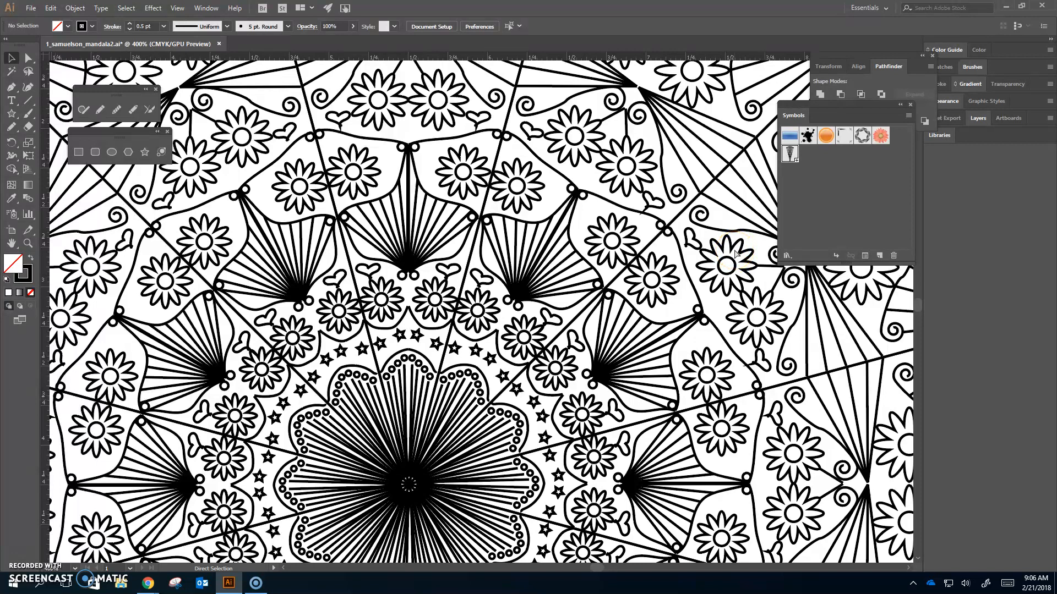
{"action": "key", "text": "ctrl+0"}
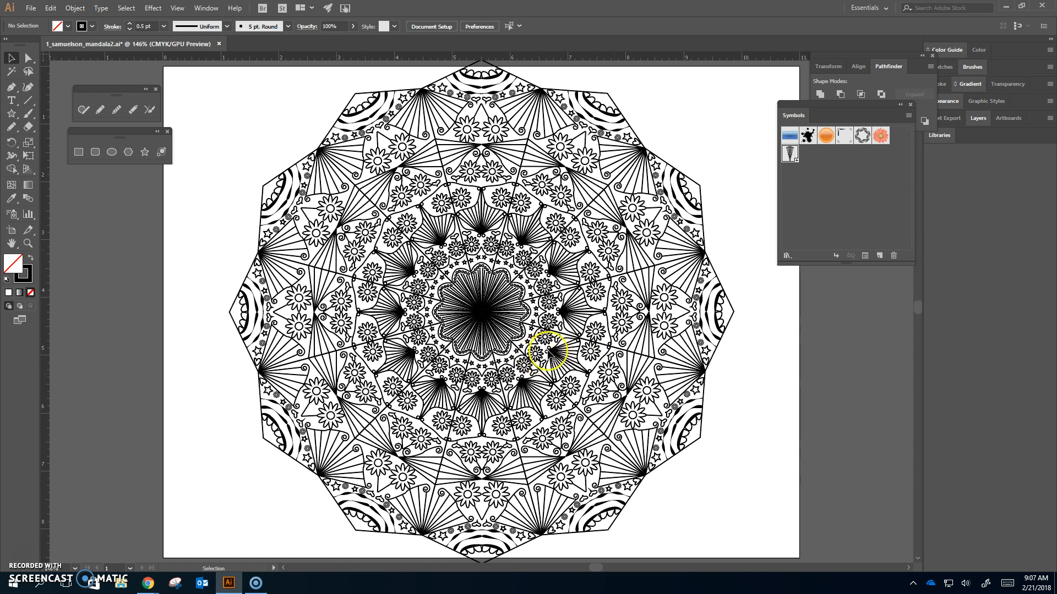
{"action": "left_click", "coordinate": [644, 379]}
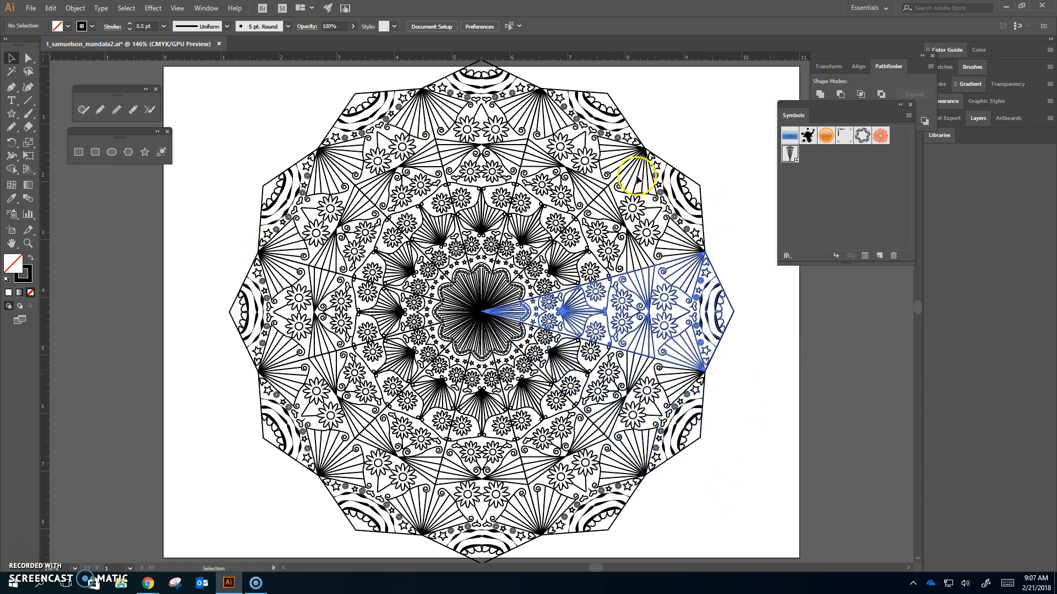
{"action": "left_click", "coordinate": [716, 145]}
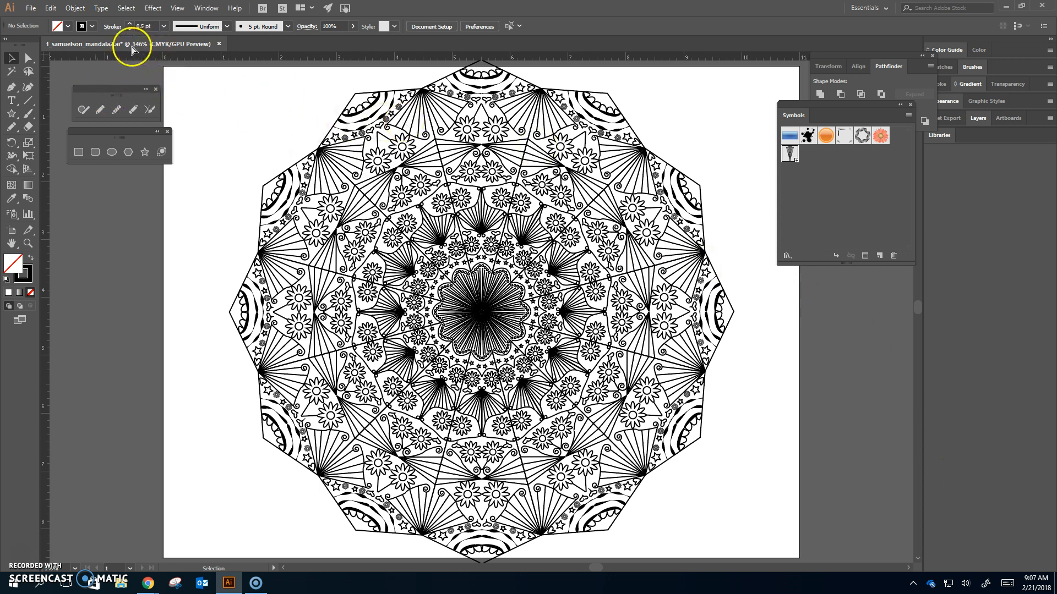
{"action": "key", "text": "ctrl+s"}
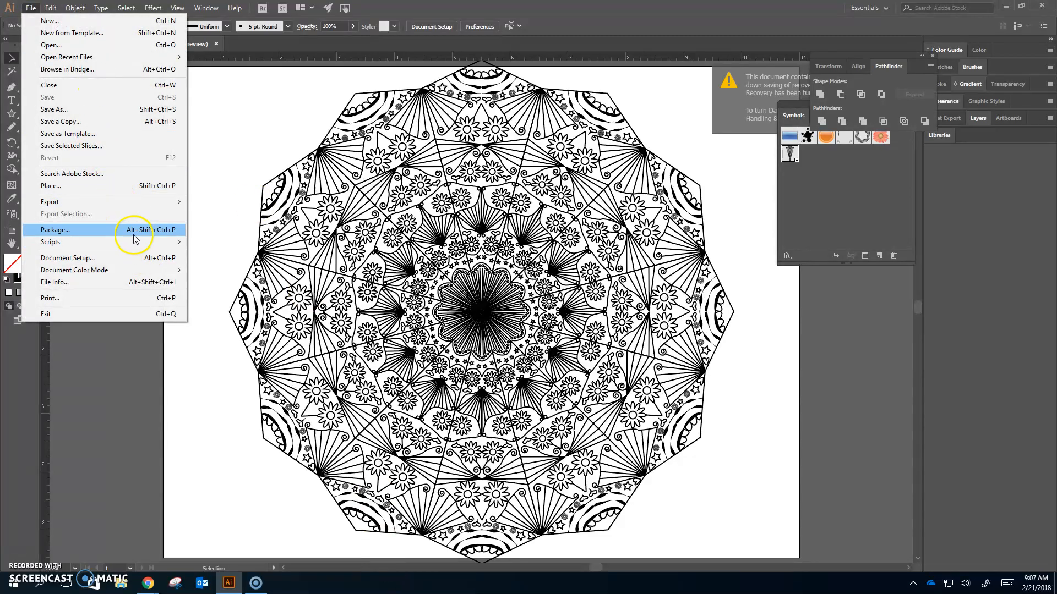
Open the Save for Web export and try the PNG-24 output with Clip to Artboard off and on
{"action": "mouse_move", "coordinate": [126, 201]}
{"action": "left_click", "coordinate": [255, 227]}
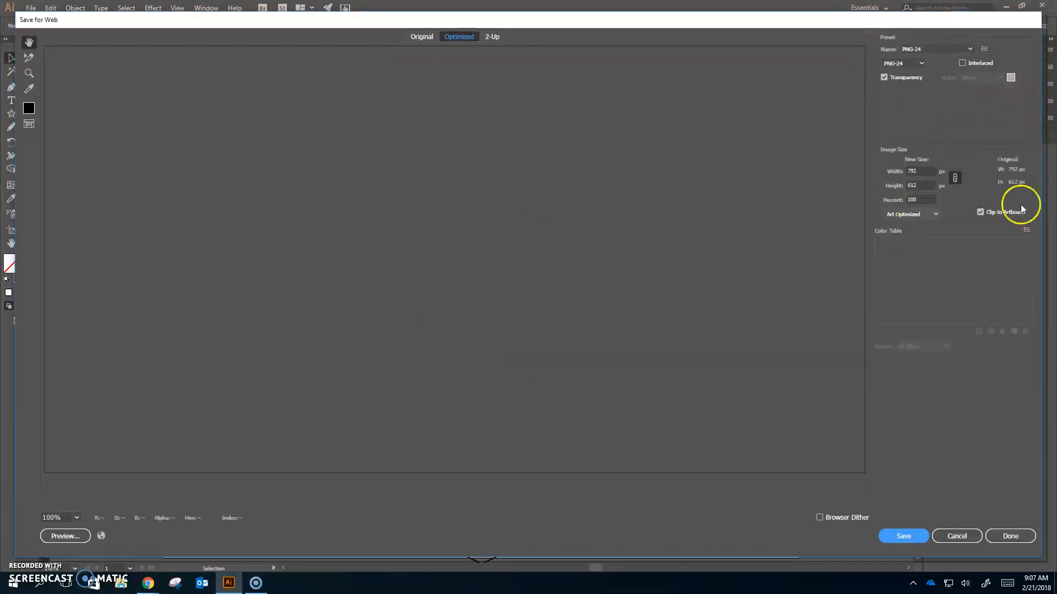
{"action": "left_click", "coordinate": [980, 212]}
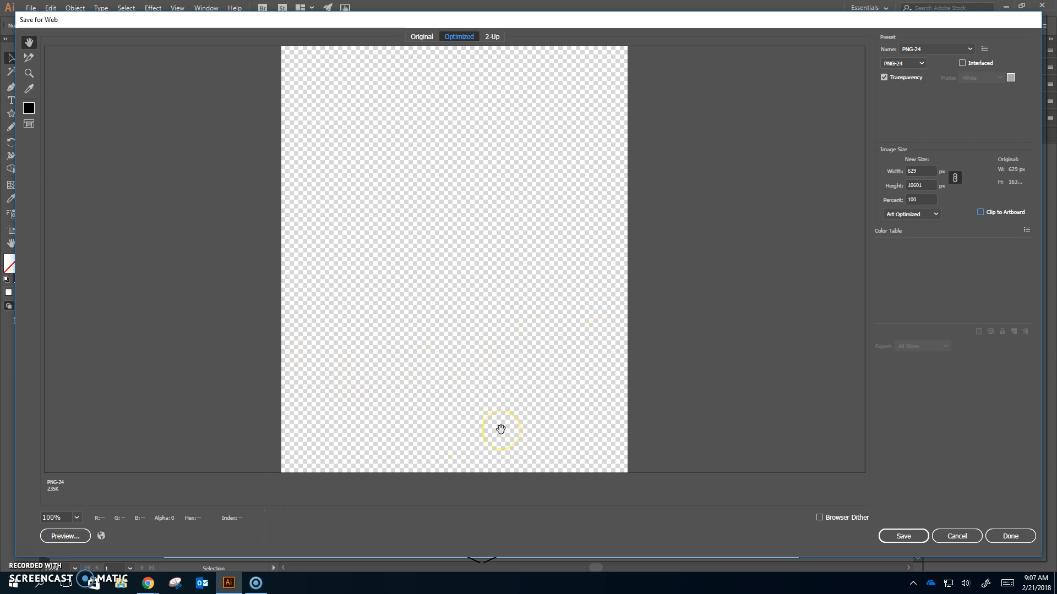
{"action": "left_click", "coordinate": [981, 213]}
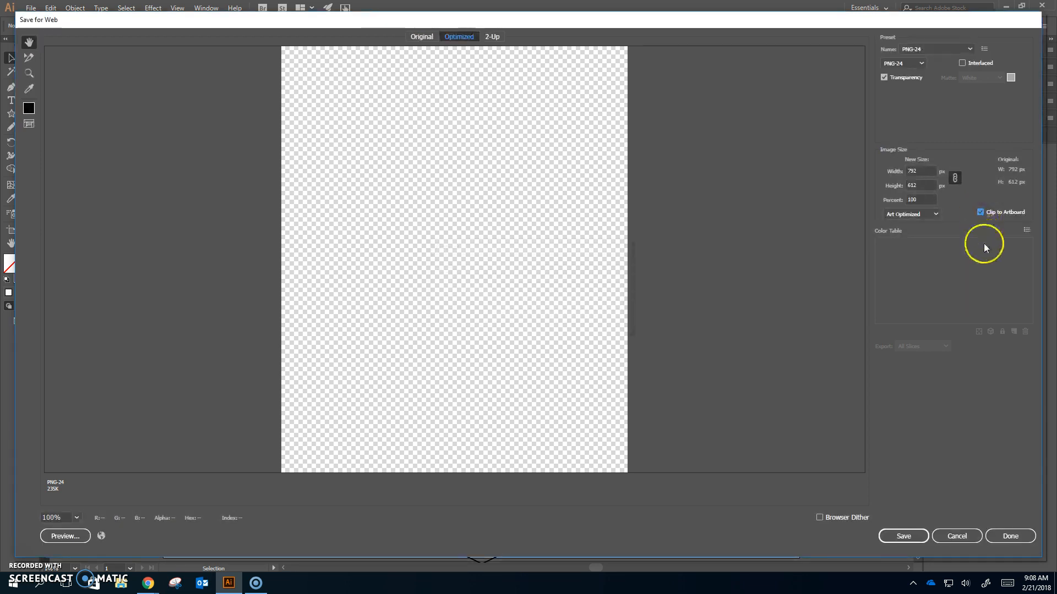
{"action": "left_click", "coordinate": [980, 212]}
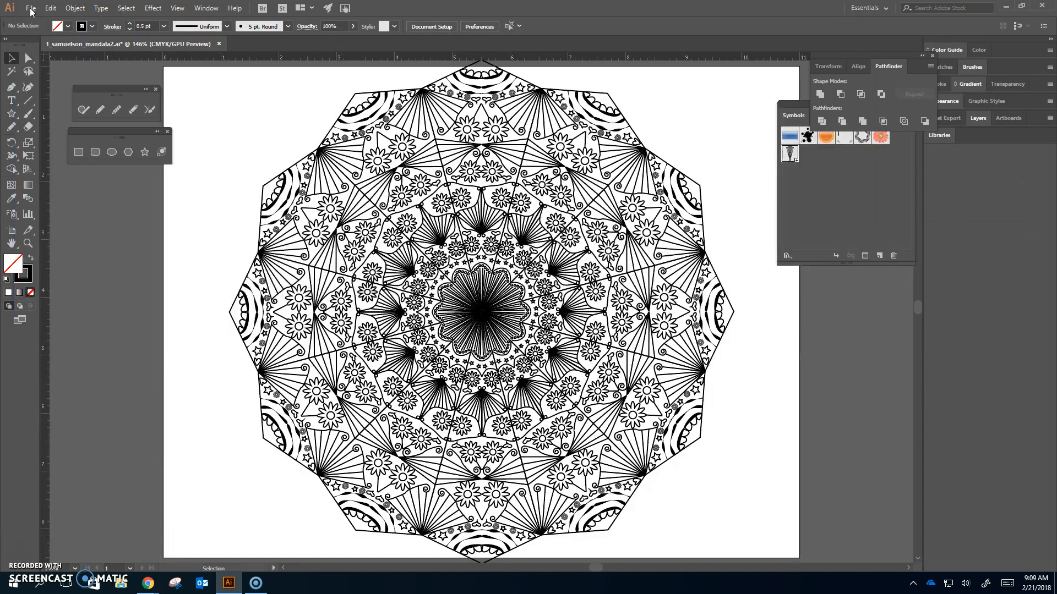
Reopen the Save for Web export, turn on Clip to Artboard for the PNG-24 image, and keep the settings without exporting
{"action": "left_click", "coordinate": [30, 9]}
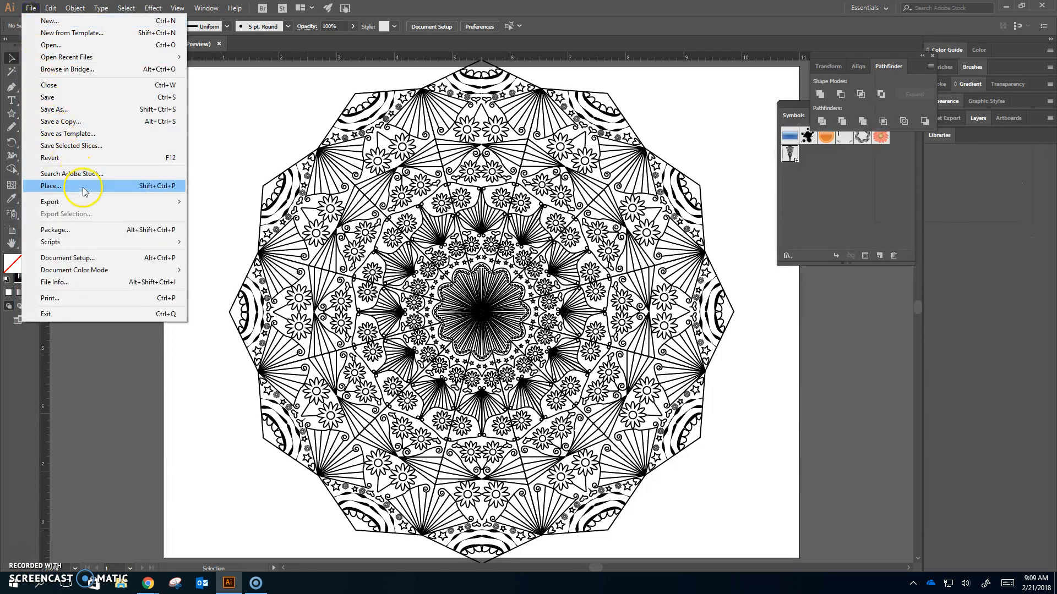
{"action": "mouse_move", "coordinate": [90, 205]}
{"action": "left_click", "coordinate": [231, 229]}
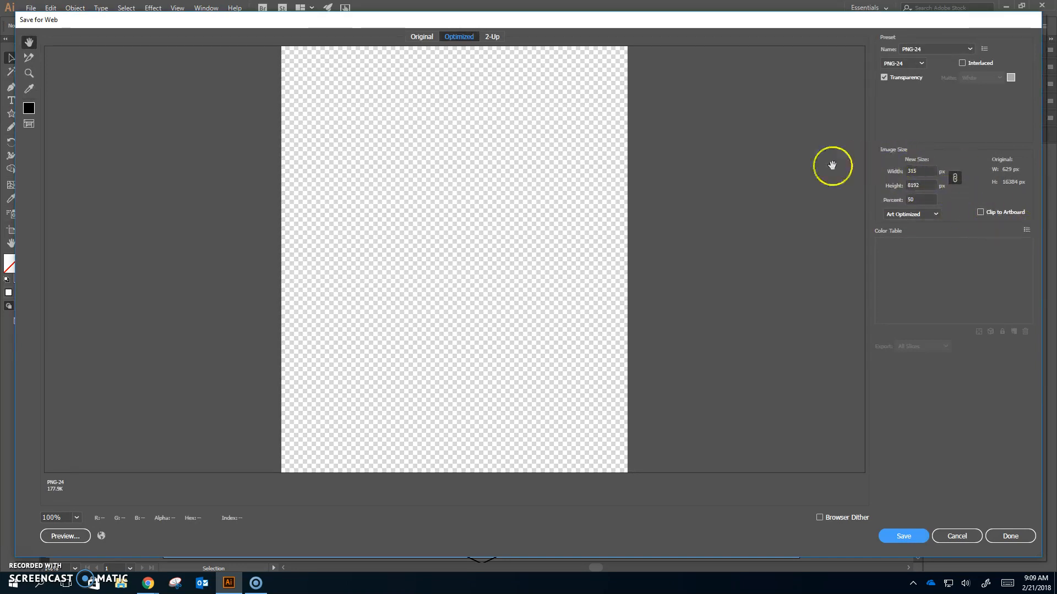
{"action": "left_click", "coordinate": [980, 213]}
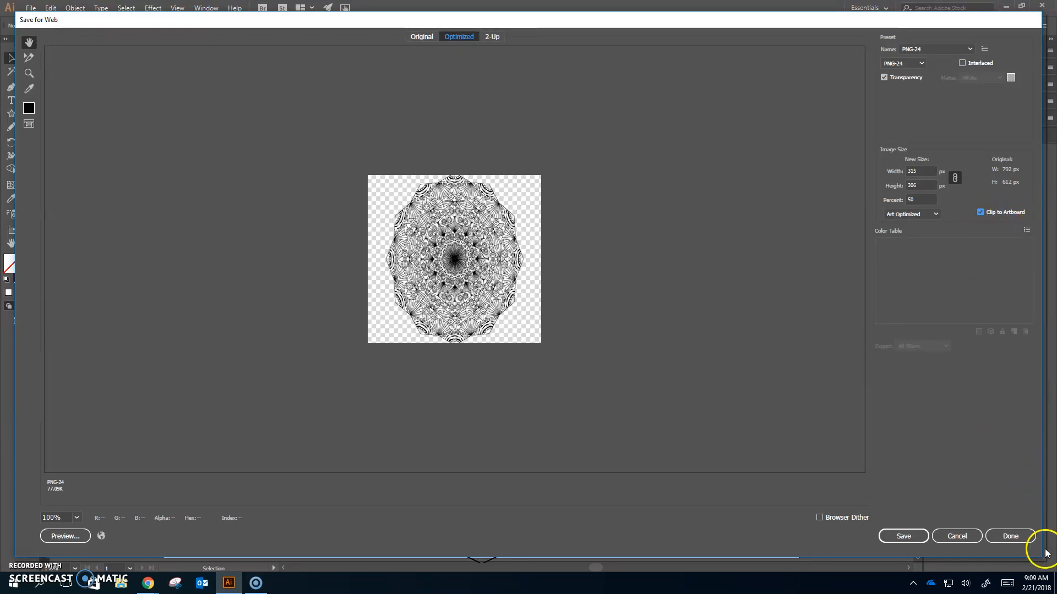
{"action": "left_click", "coordinate": [1011, 536]}
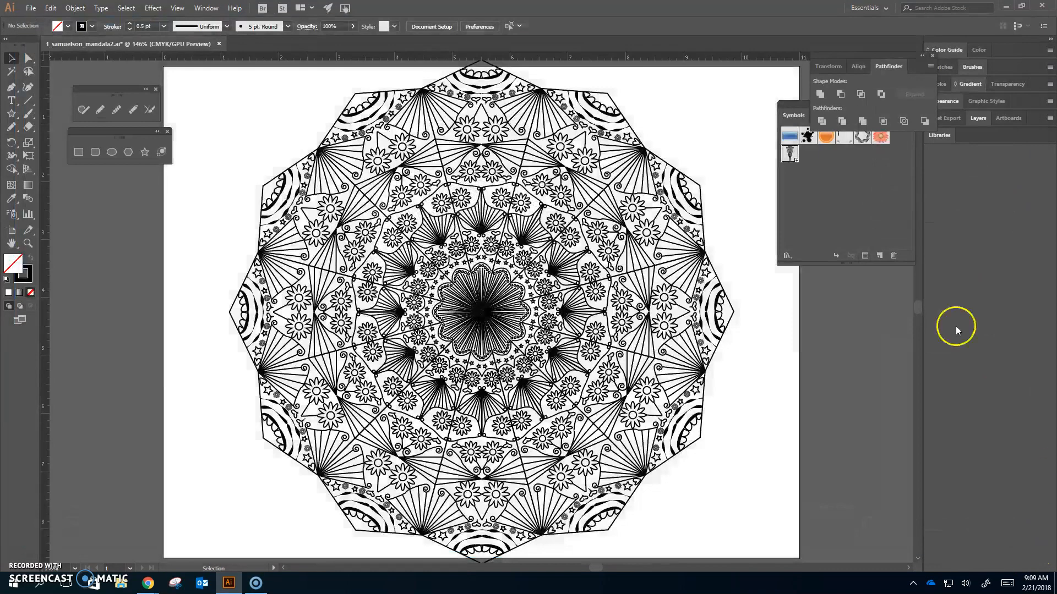